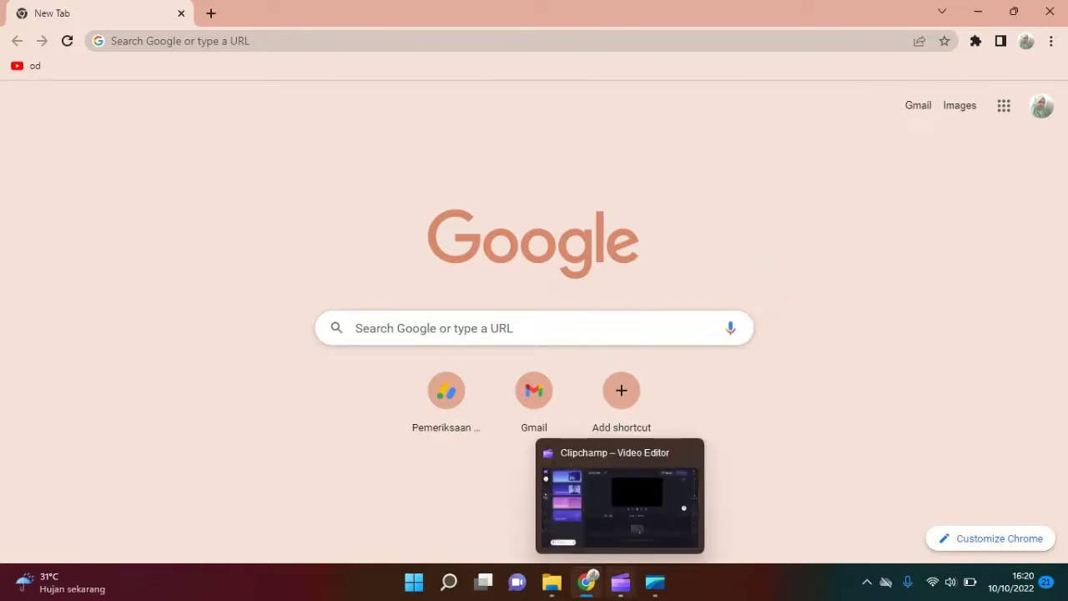
Step: Switch to Clipchamp and import the Lampu Mobil - 3607, Perekaman baru 6 and Rain Fuse - French Fuse (1) files
left_click(628, 592)
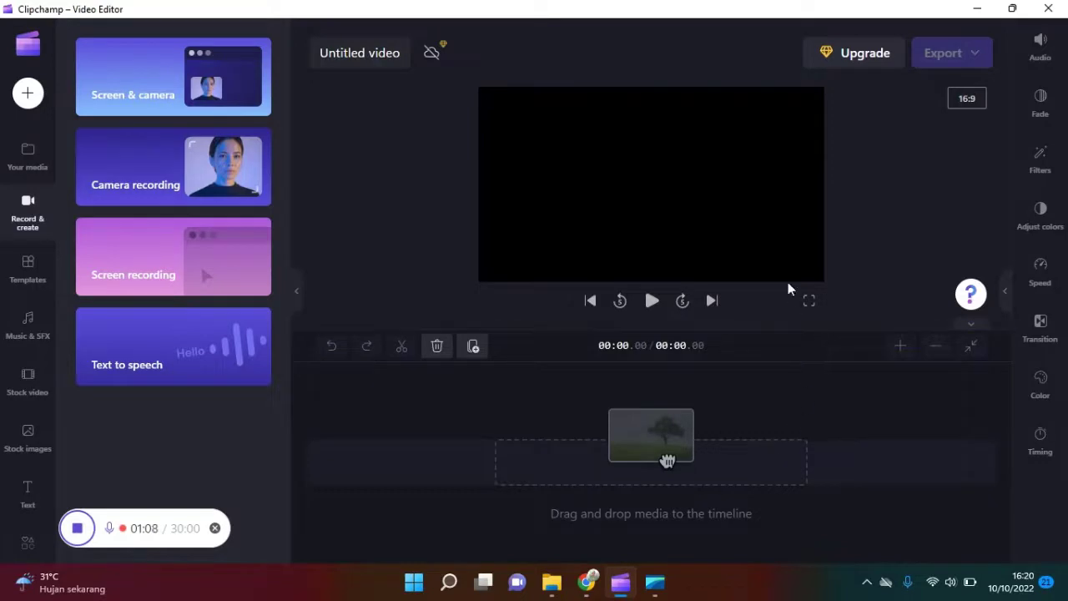
left_click(29, 96)
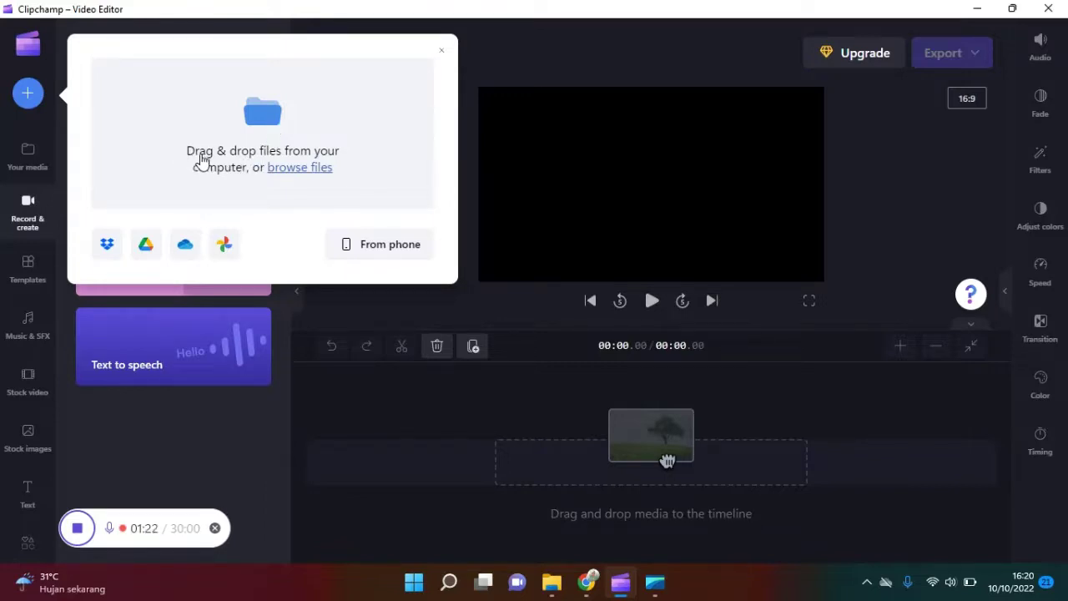
left_click(265, 121)
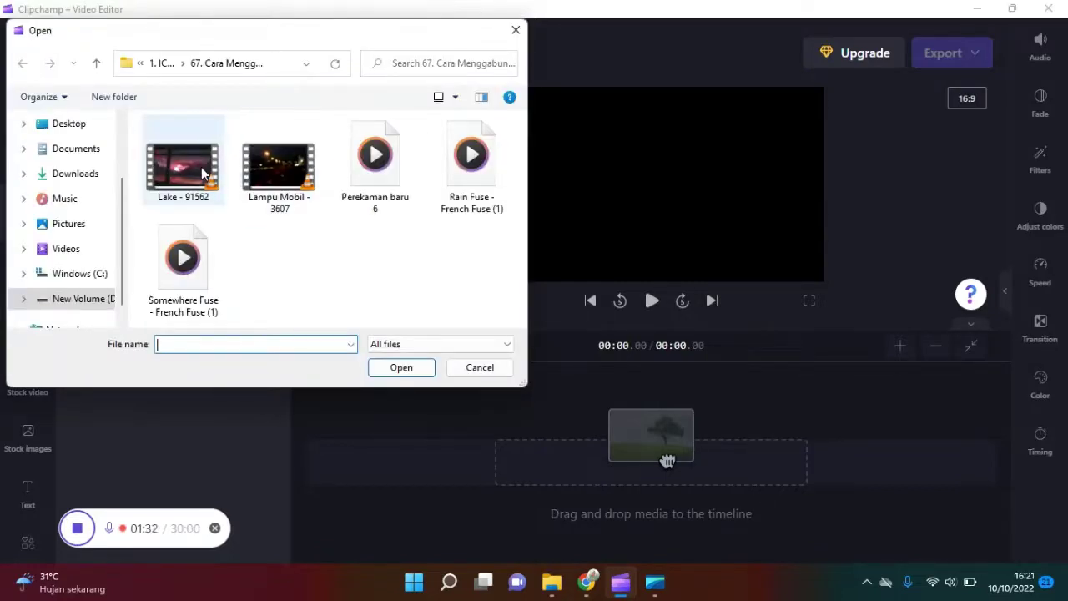
left_click(280, 182)
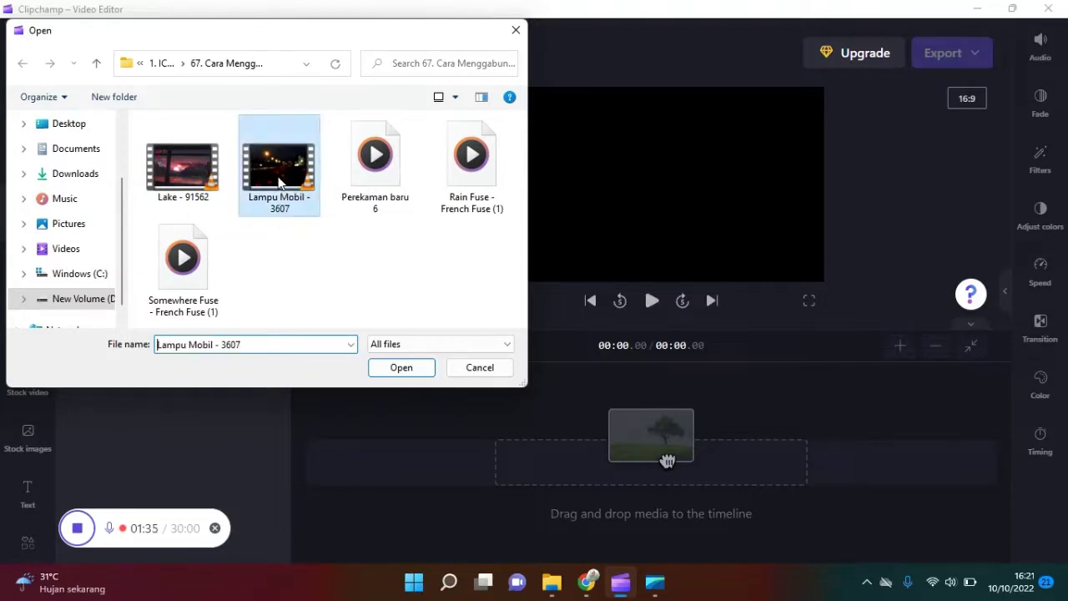
left_click(376, 188, "ctrl")
left_click(467, 198, "ctrl")
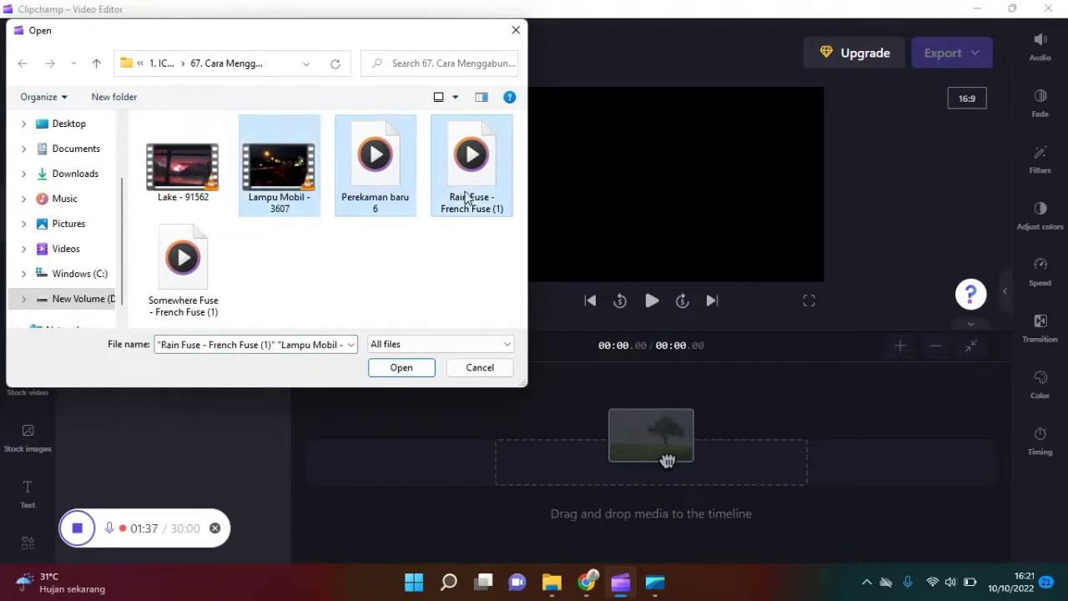
left_click(412, 372)
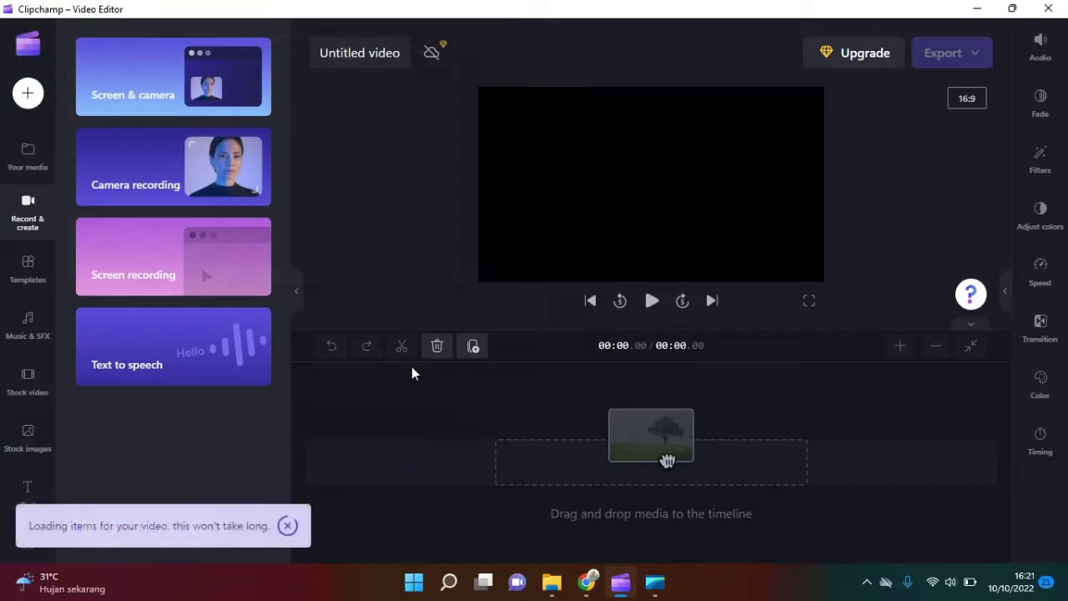
Step: Place the Lampu Mobil video on the timeline, with Perekaman baru 6 and Rain Fuse on separate audio tracks beneath it, all starting at 0
left_click(27, 152)
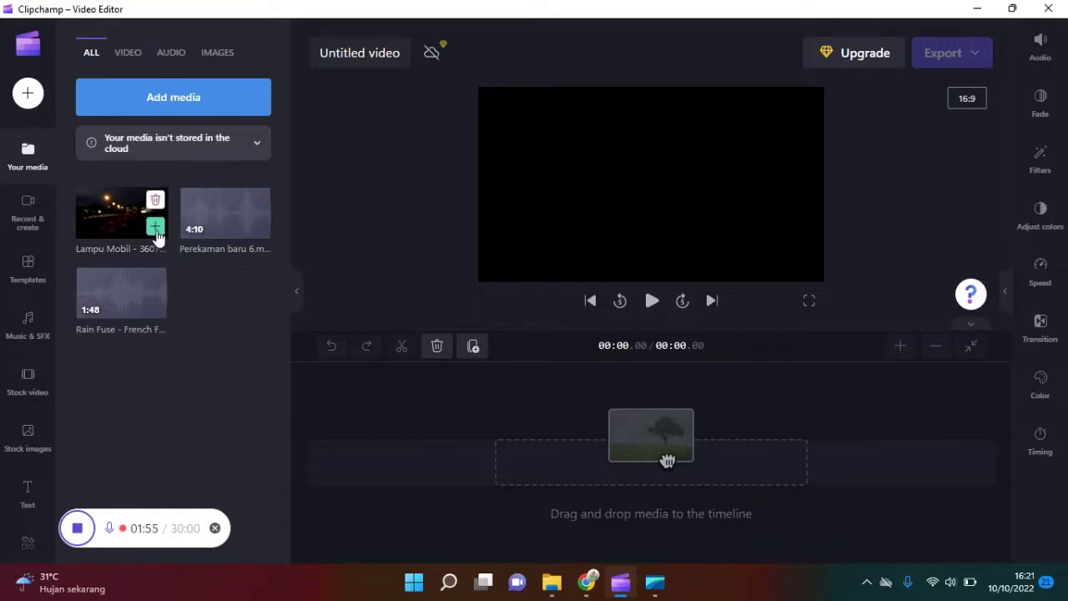
left_click(156, 227)
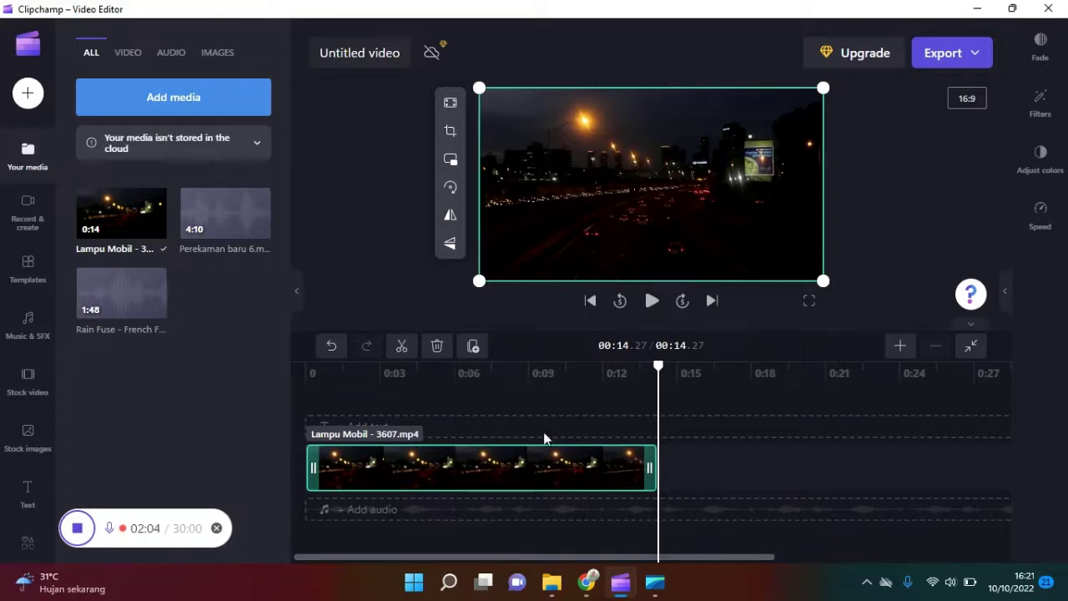
mouse_move(223, 204)
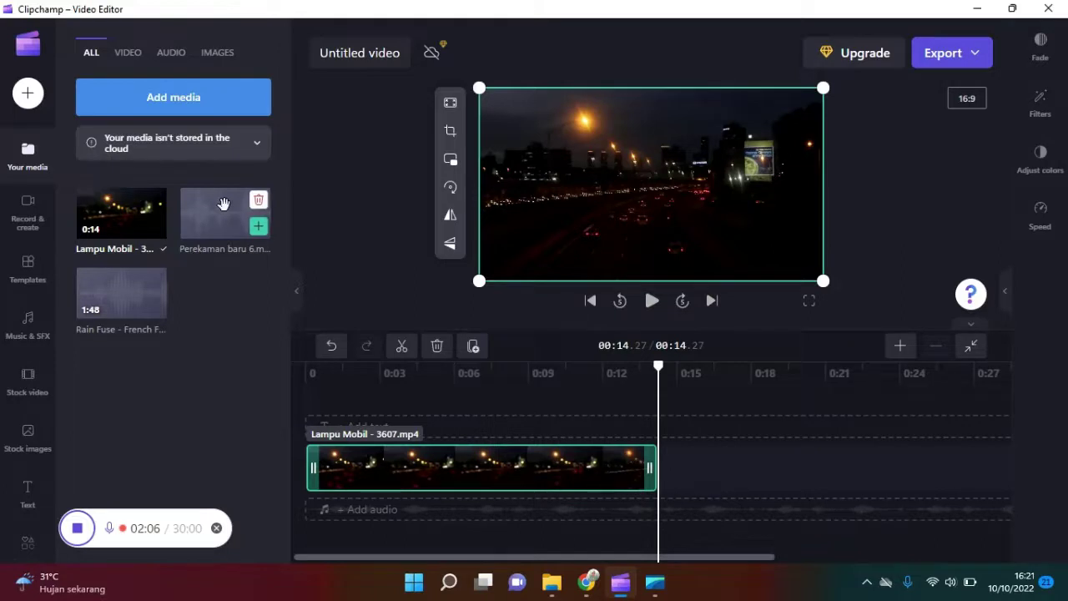
left_click_drag(224, 204, 345, 507)
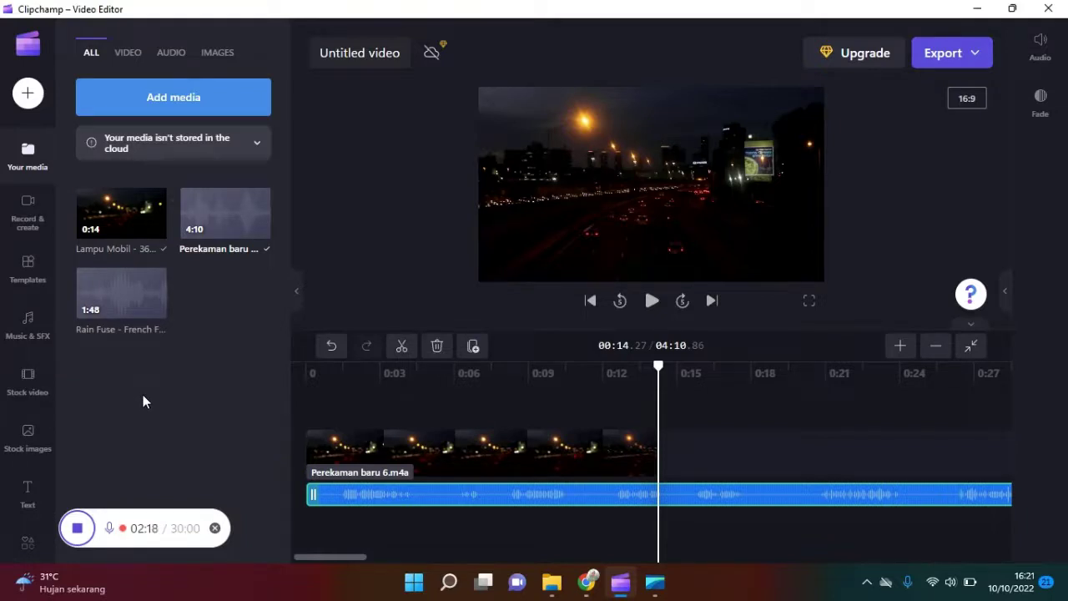
left_click_drag(101, 284, 335, 534)
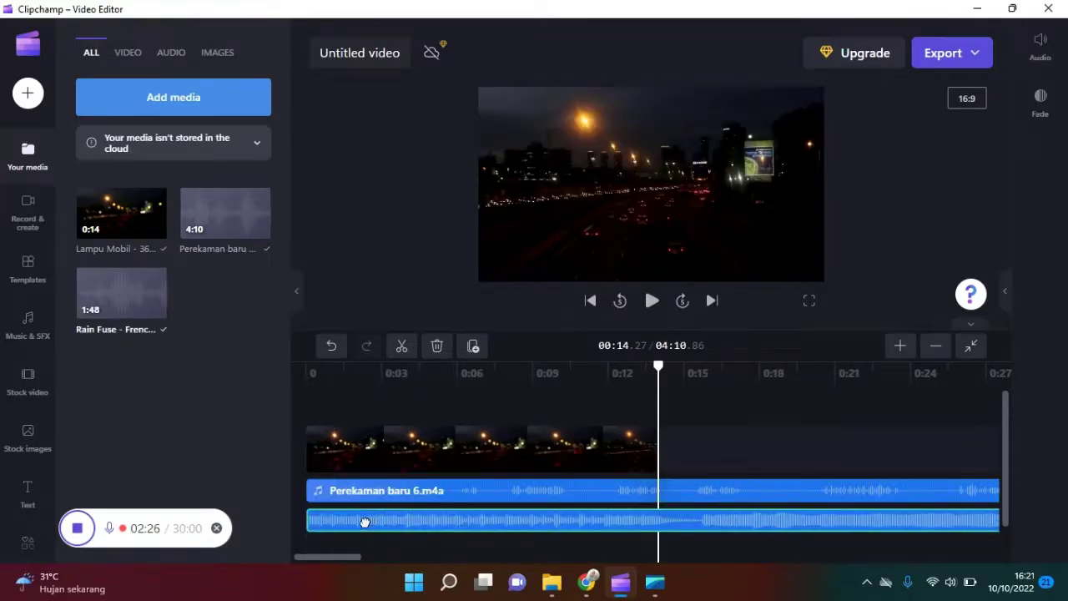
left_click(356, 520)
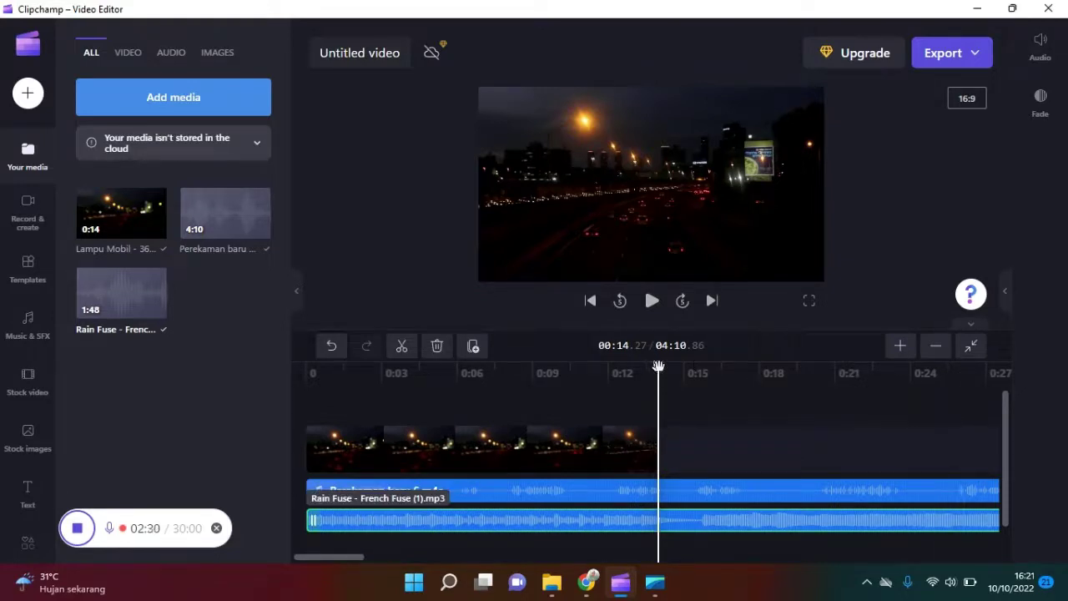
Step: Play the timeline from the beginning to past the end of the video clip to check the combined audio
left_click_drag(658, 367, 276, 434)
left_click(448, 445)
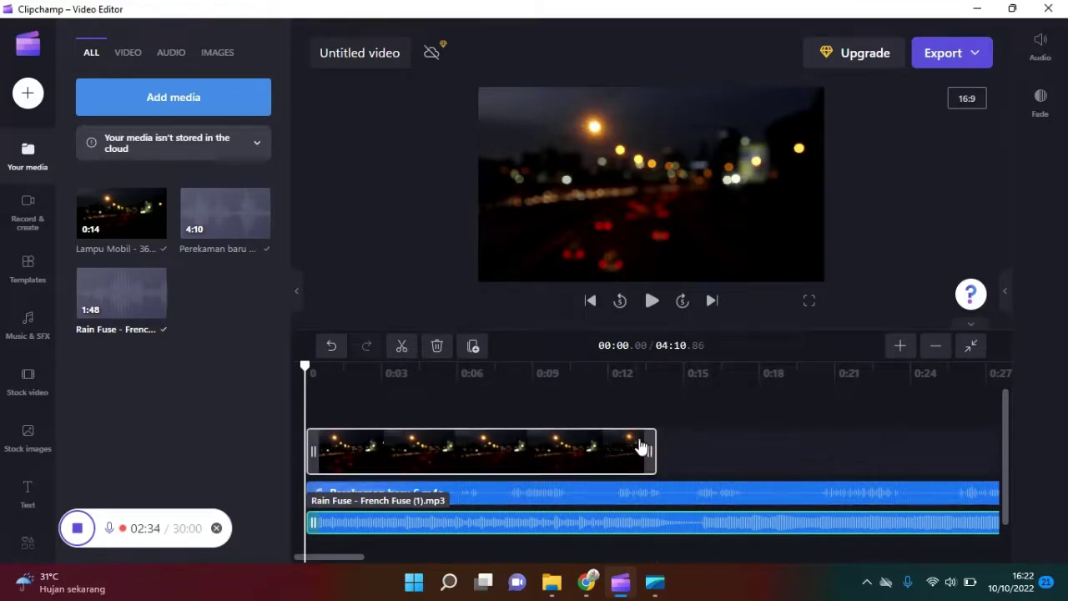
left_click(652, 301)
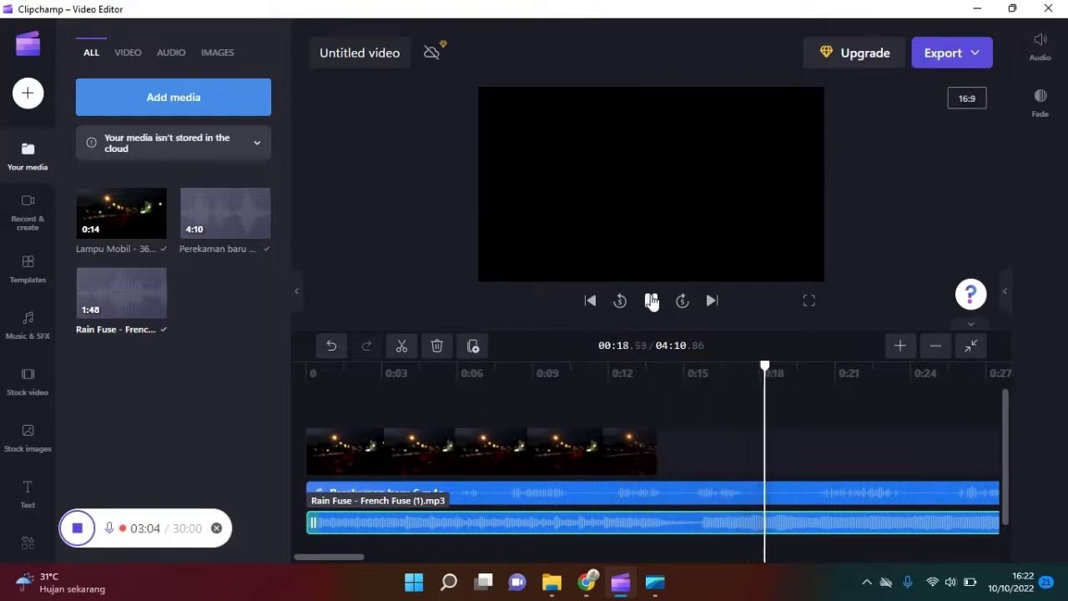
left_click(652, 302)
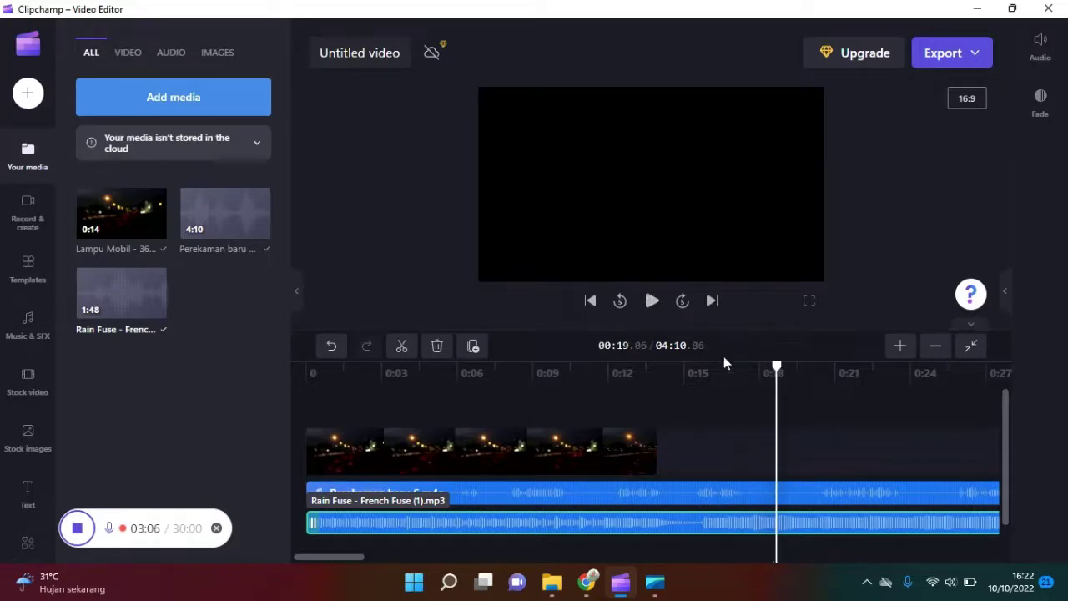
Step: Duplicate the Lampu Mobil video clip three times to extend the video along the audio tracks
left_click(586, 465)
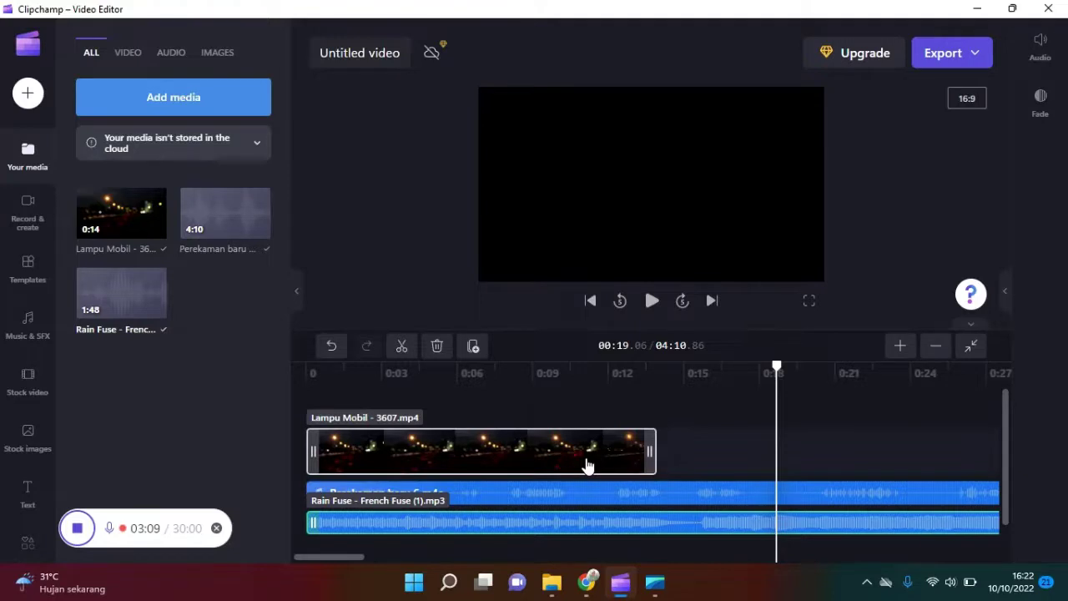
left_click(586, 464)
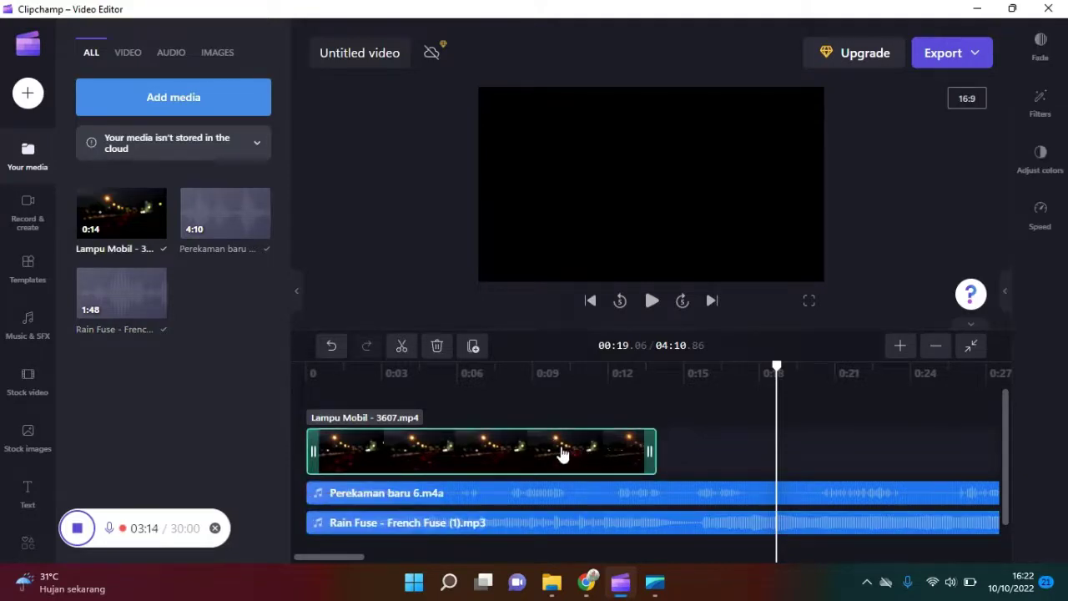
left_click(472, 348)
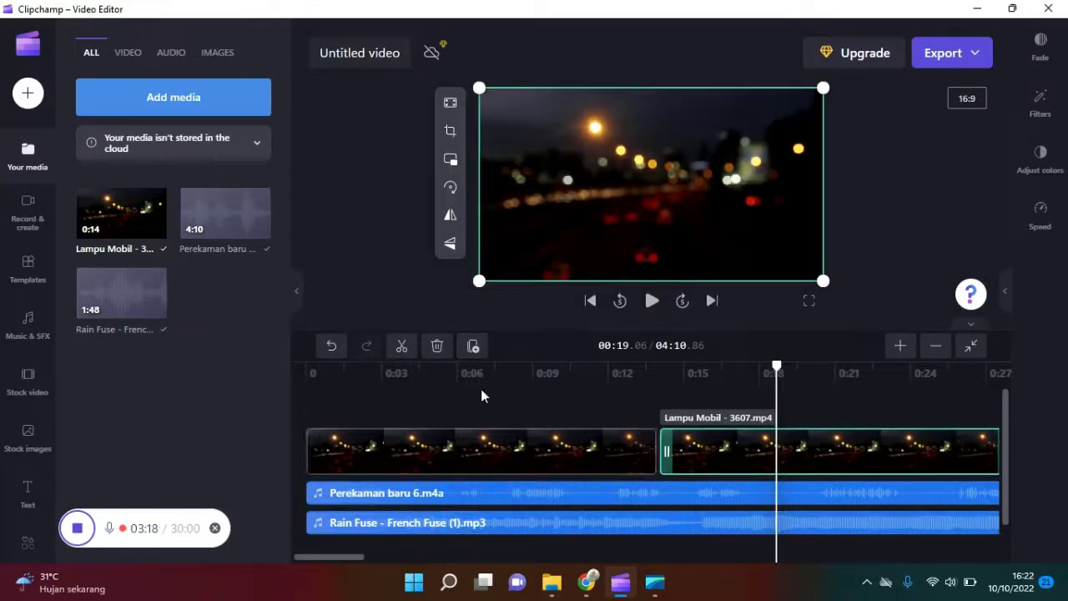
left_click(472, 347)
left_click(472, 347)
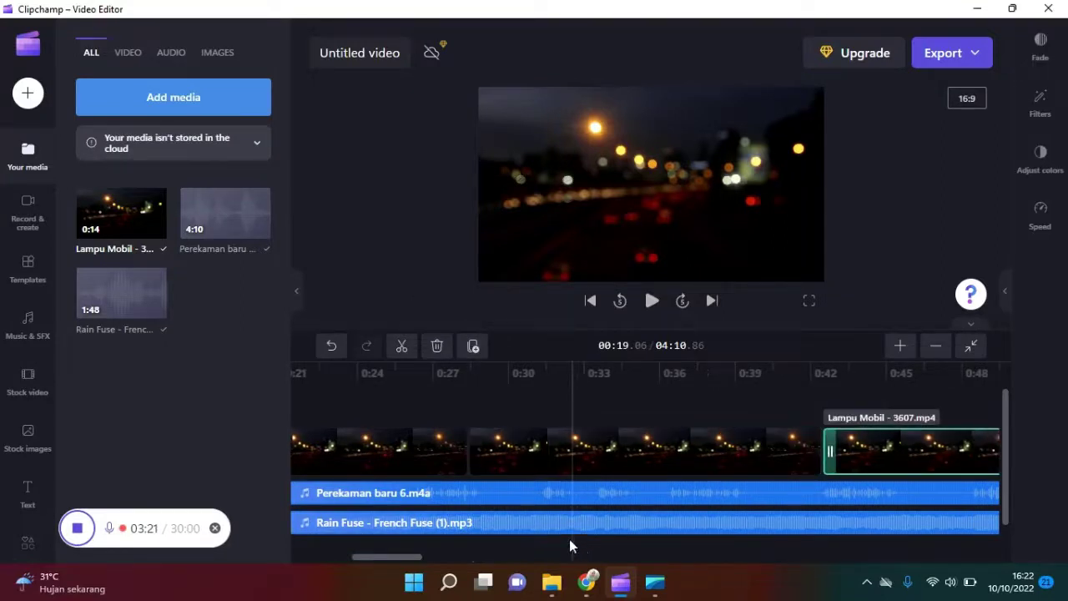
Step: Preview the first seconds of the extended timeline, then return the playhead to the start
left_click_drag(414, 559, 352, 556)
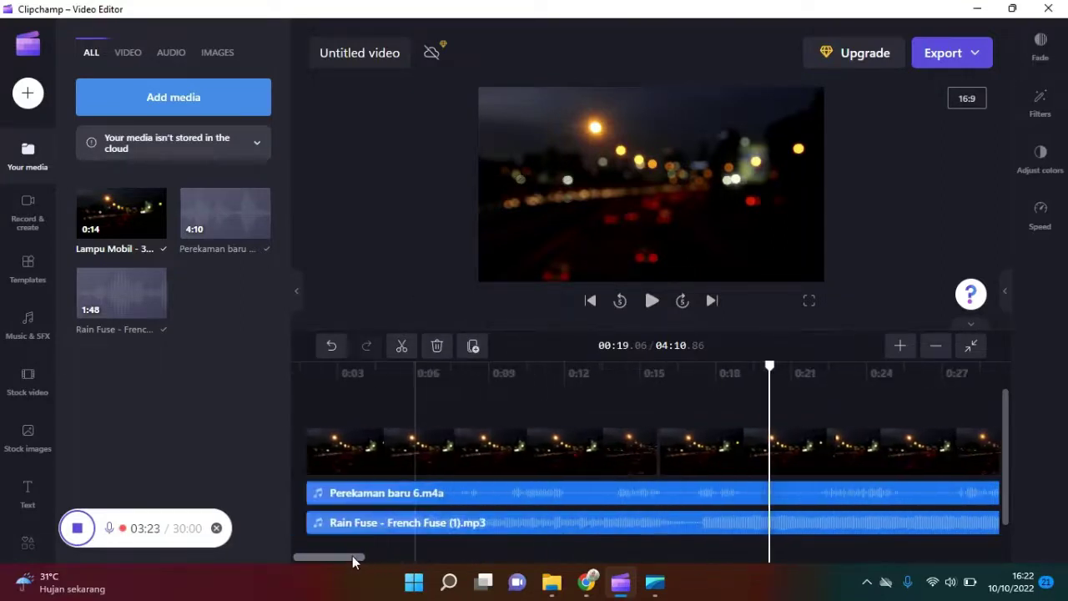
left_click(334, 385)
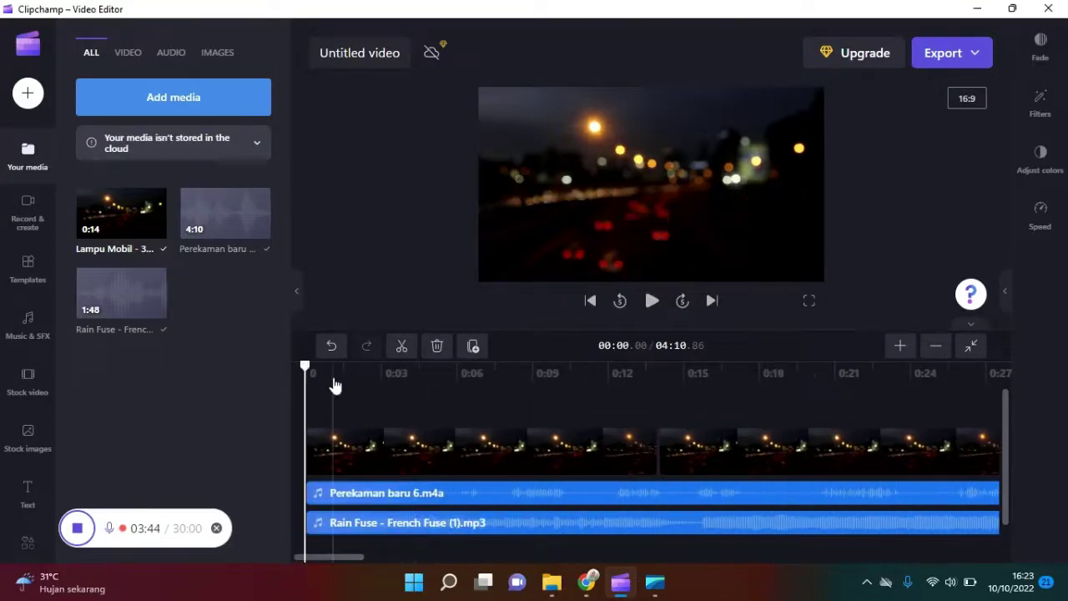
left_click(650, 302)
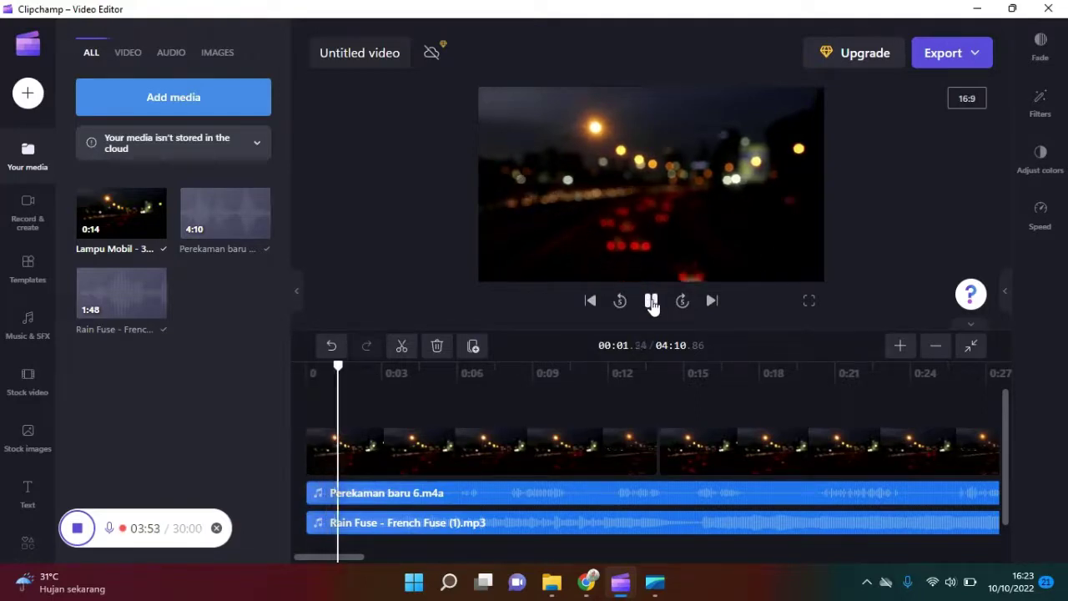
left_click(650, 302)
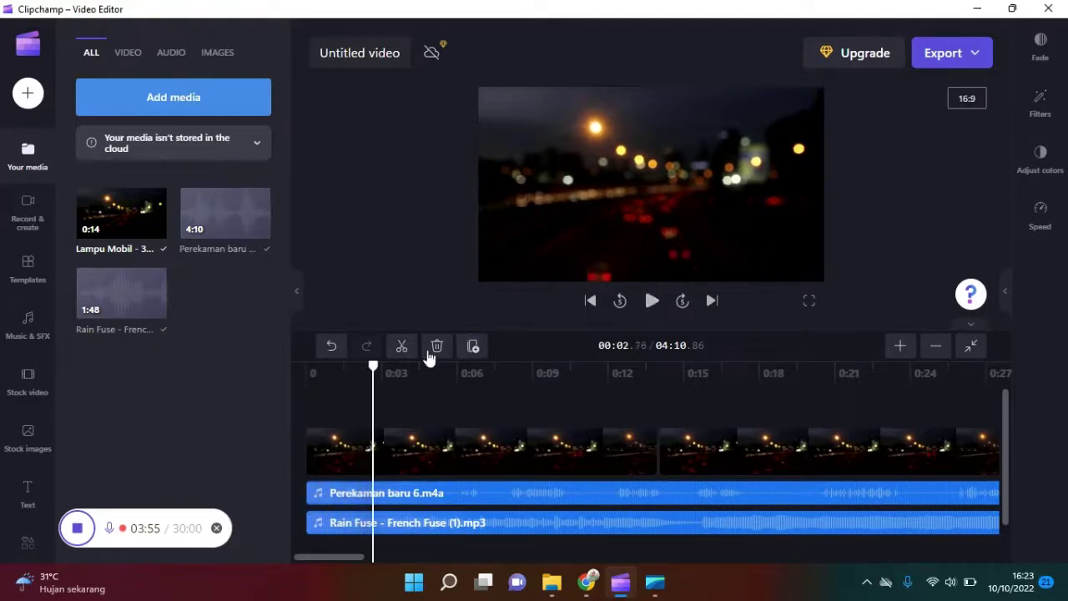
key("Home")
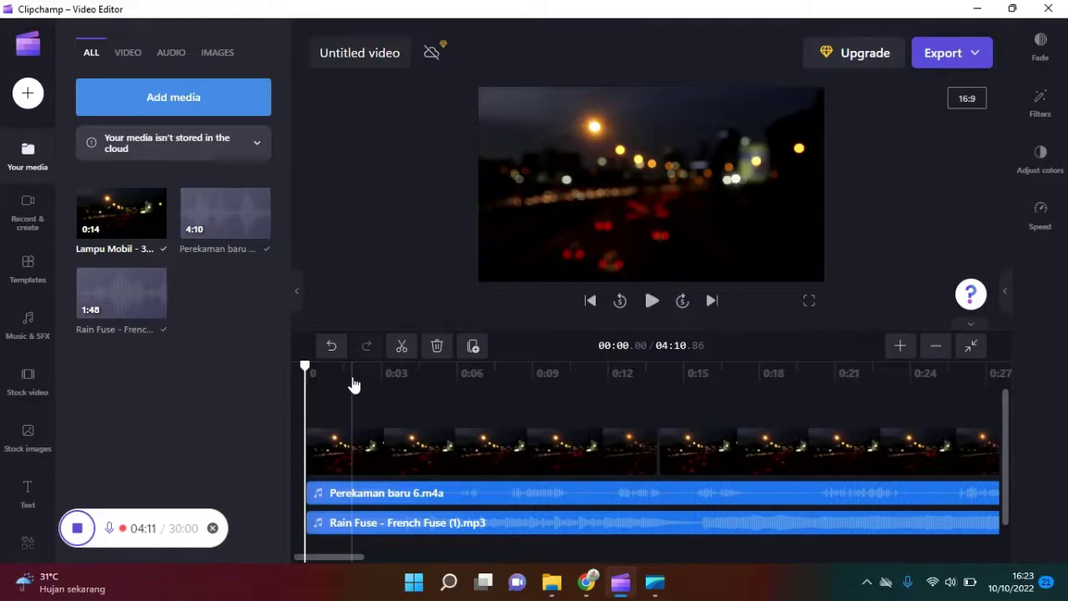
Step: Raise the volume of the Perekaman baru 6 audio clip to 200%
left_click(530, 497)
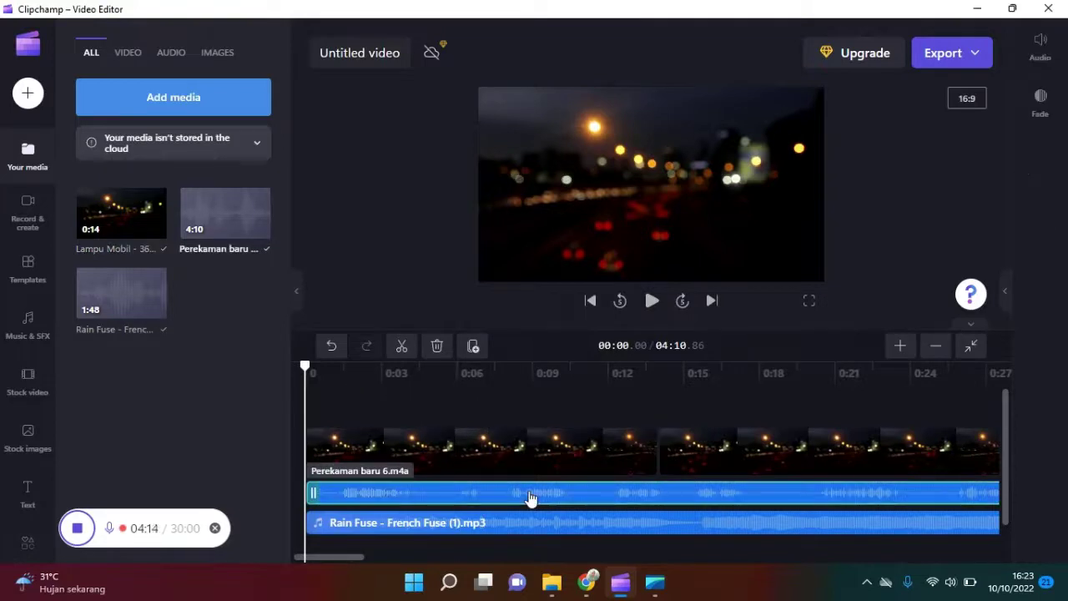
left_click(1040, 46)
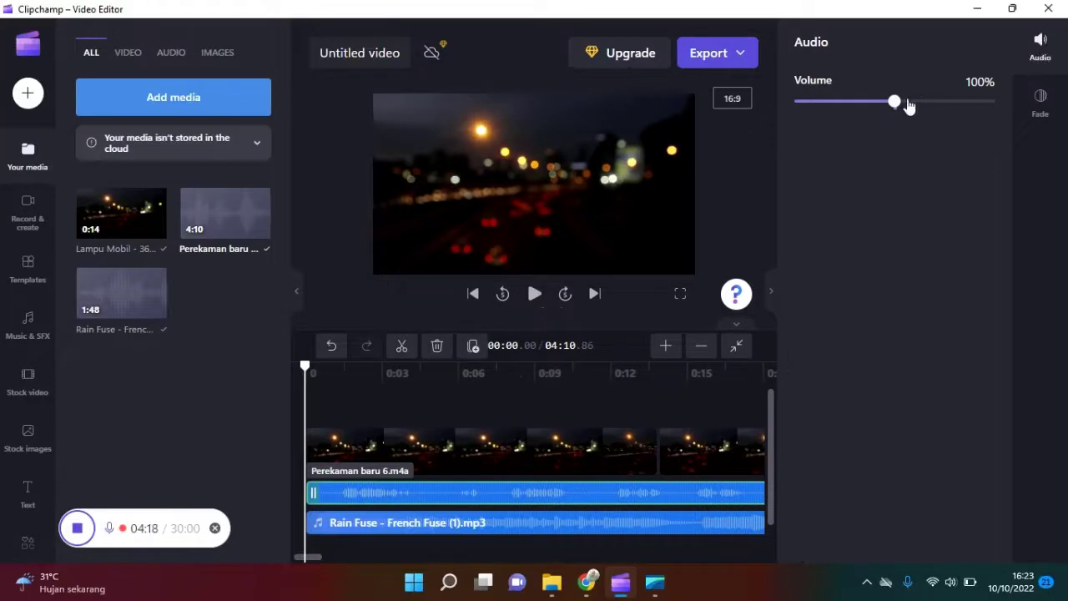
left_click_drag(894, 101, 997, 101)
left_click(1042, 43)
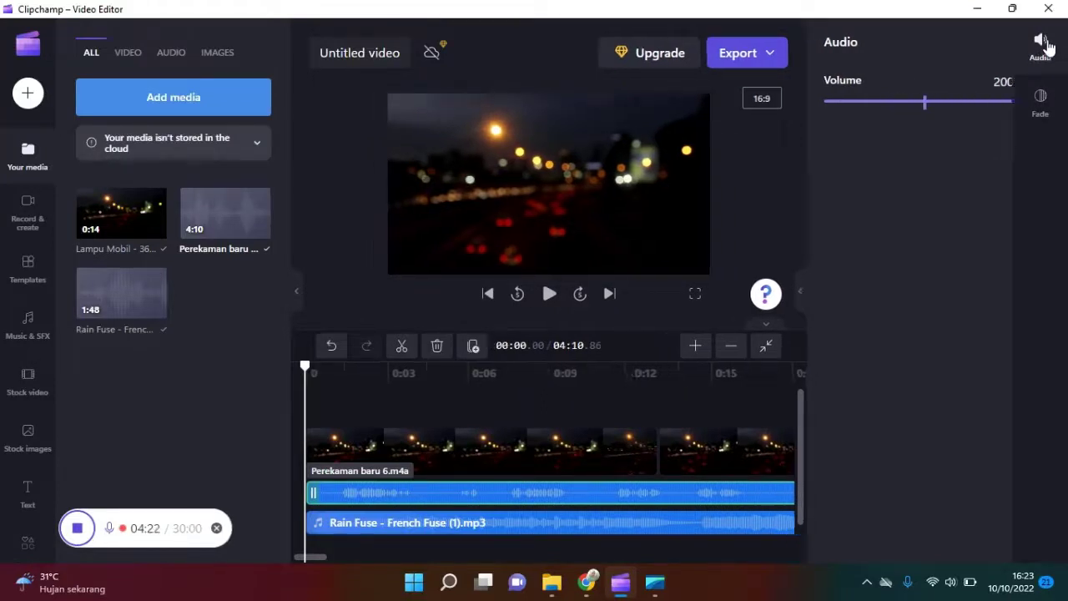
Step: Lower the volume of the Rain Fuse music clip to 20%
left_click(451, 532)
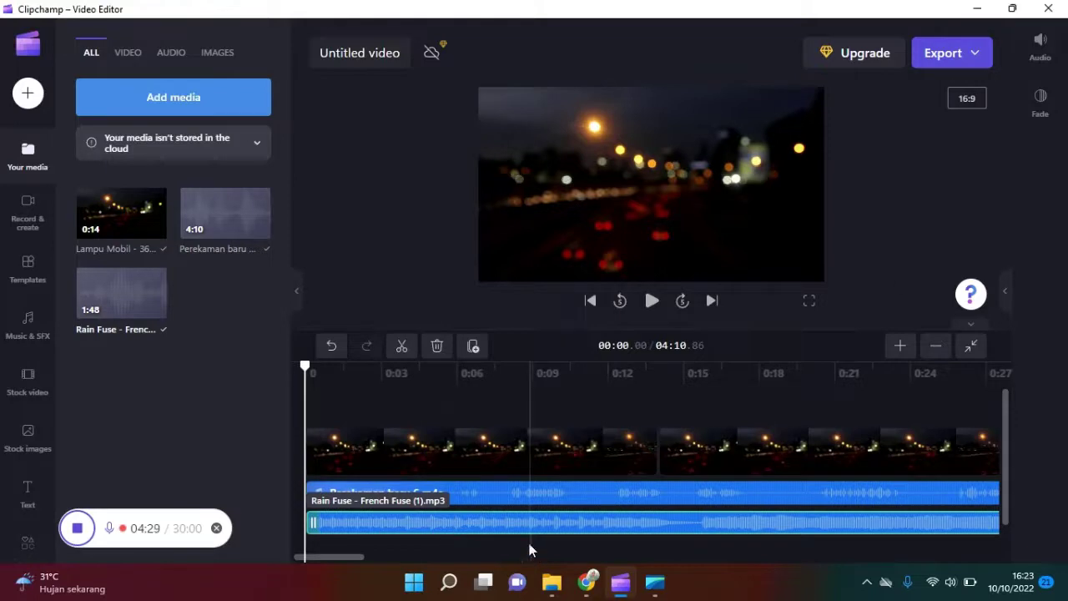
left_click(1040, 46)
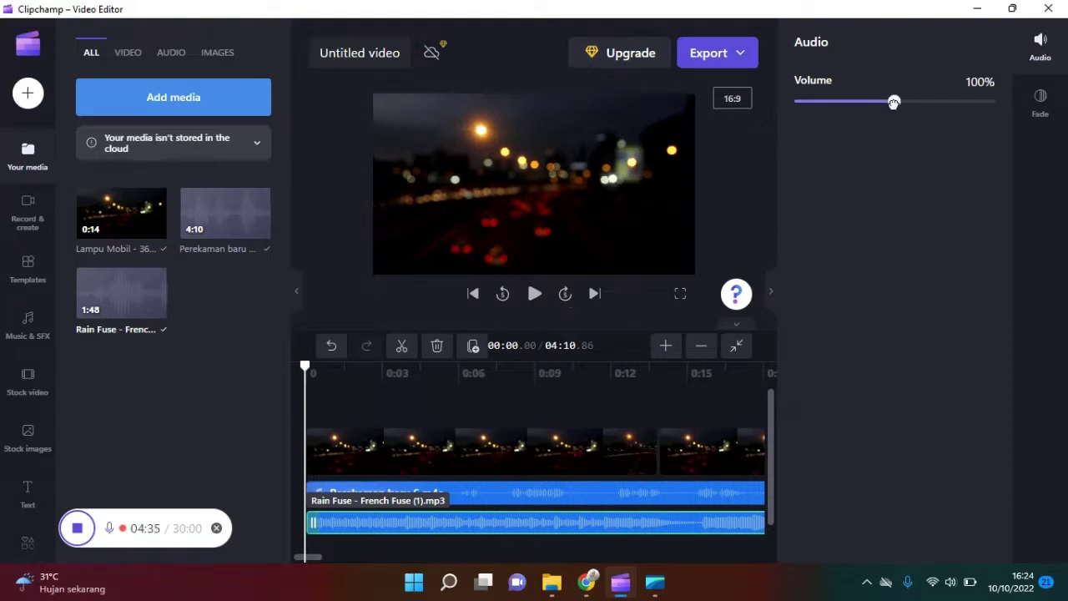
left_click_drag(893, 102, 813, 109)
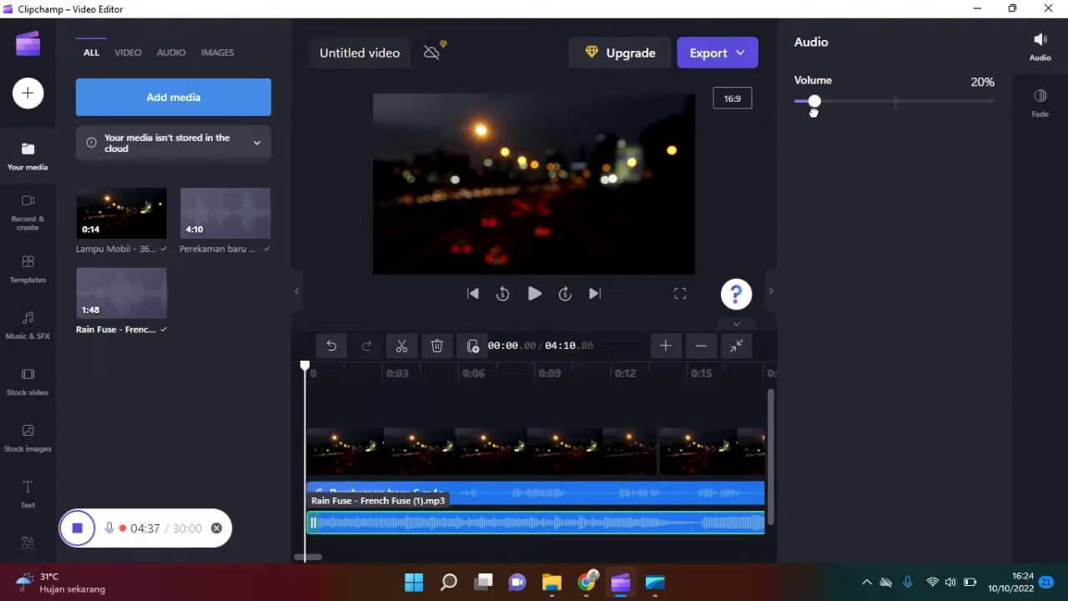
left_click(1042, 46)
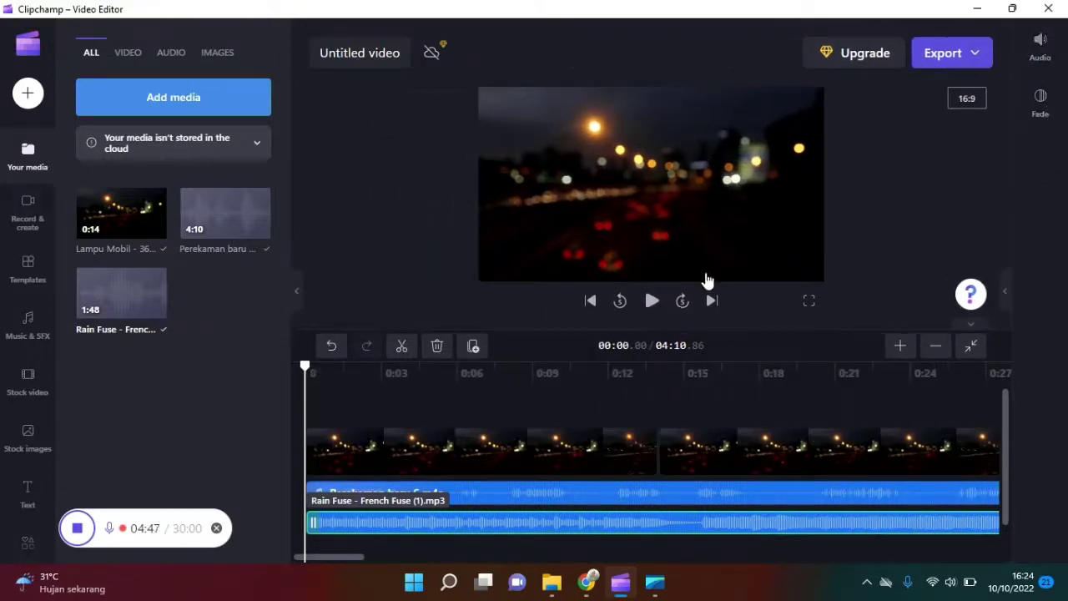
Step: Play the project from the start to check the balance between recording and music, raising the system volume during playback
left_click(653, 304)
left_click(954, 582)
left_click(901, 486)
left_click_drag(903, 486, 973, 494)
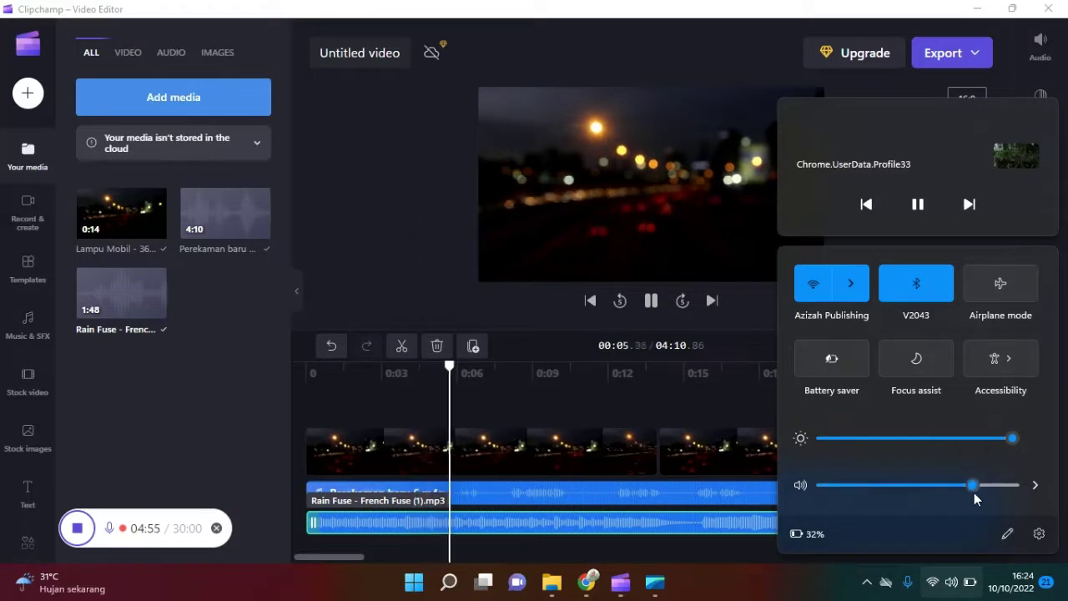
left_click(233, 404)
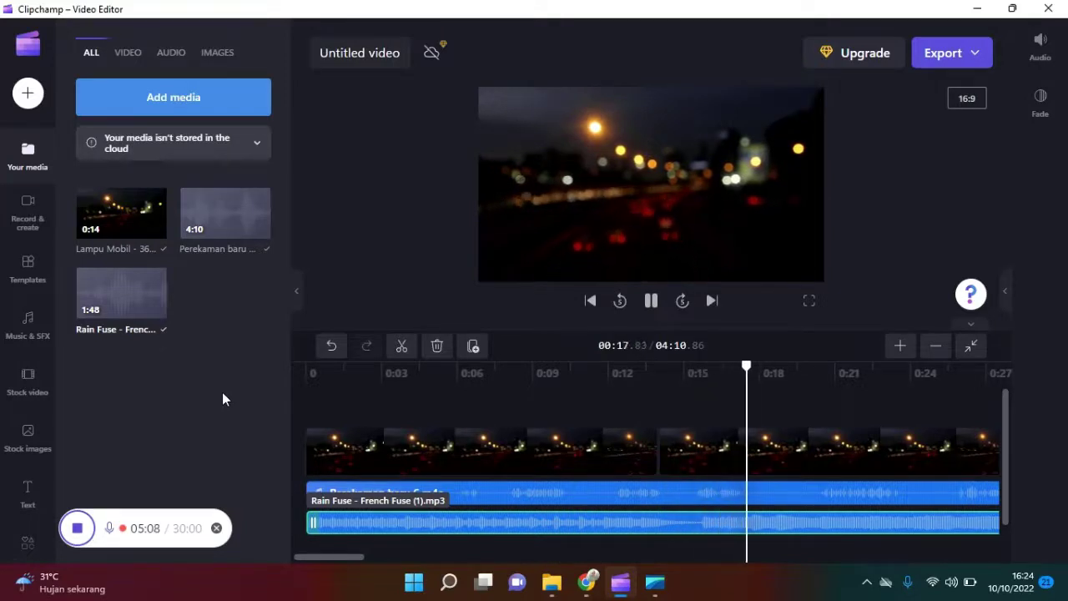
left_click(653, 302)
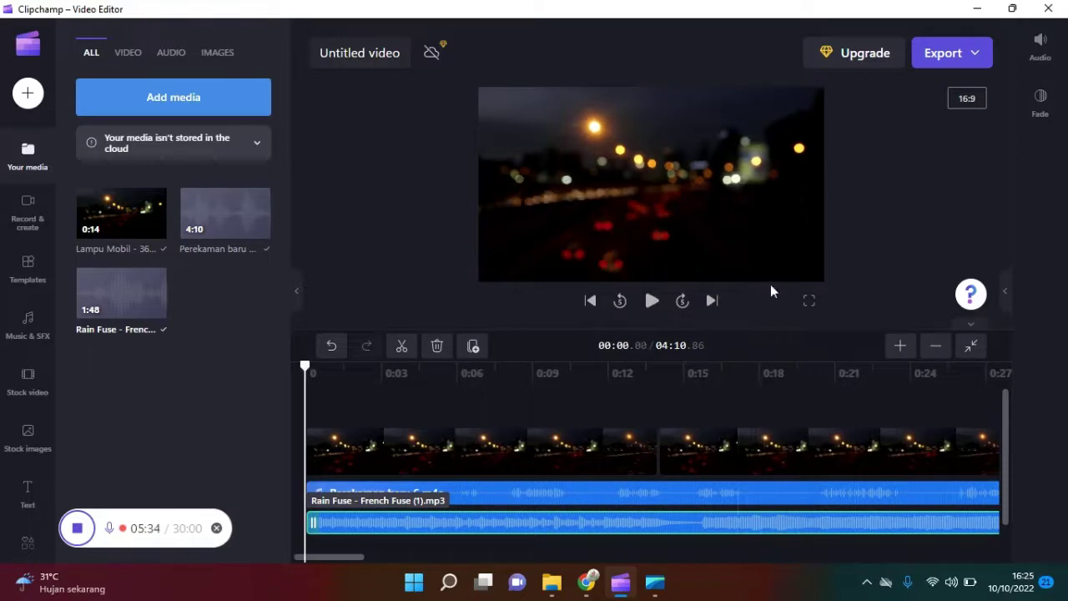
left_click(710, 457)
left_click(722, 419)
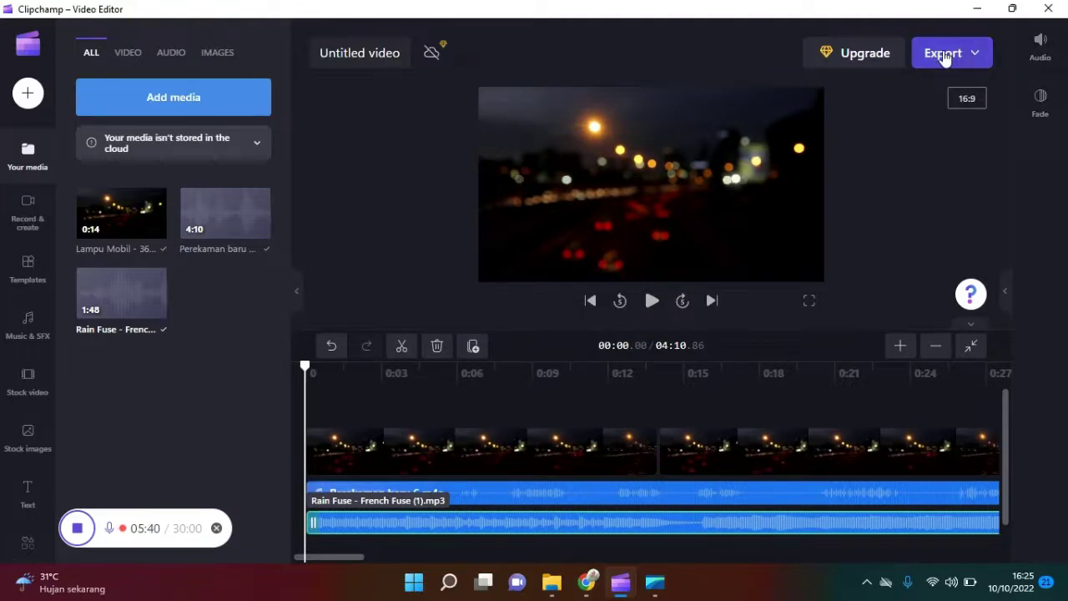
Step: Show the available export quality options for the video, then close the list without choosing a resolution
left_click(946, 57)
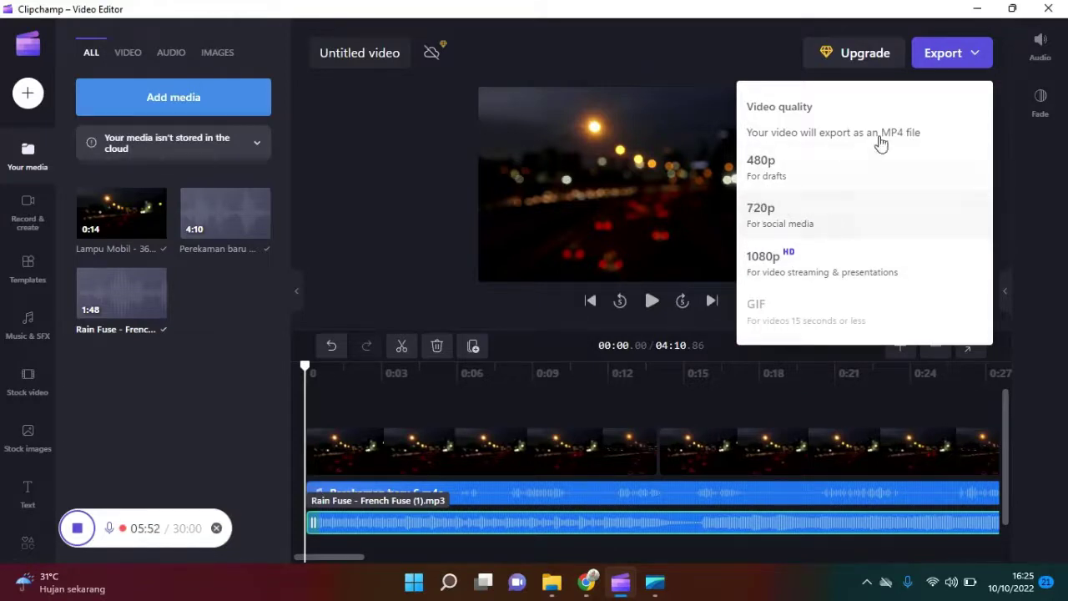
left_click(973, 53)
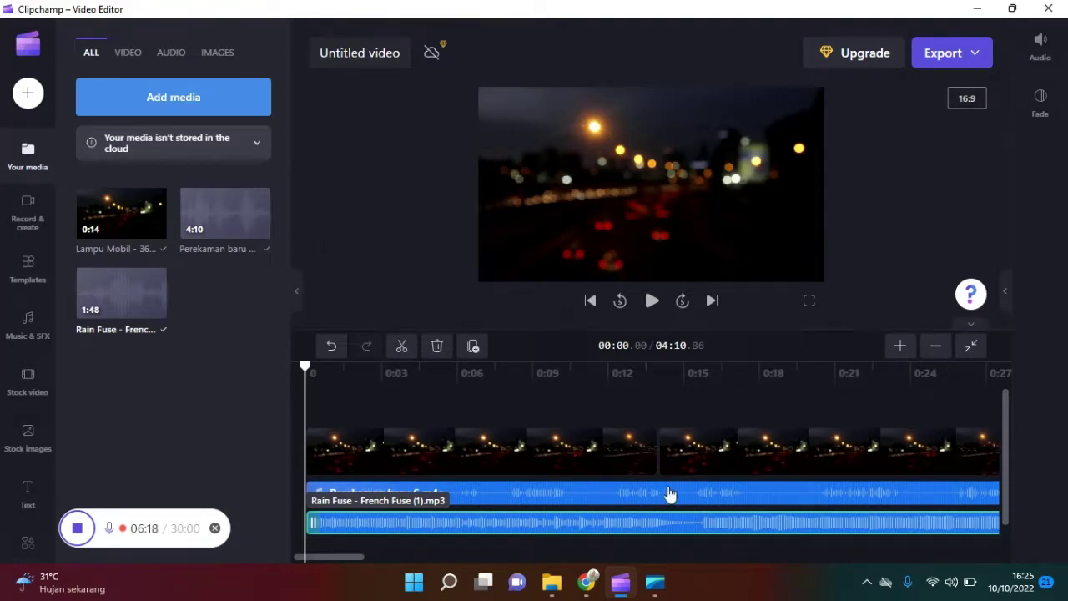
Step: Switch to File Explorer, play the BERDAMAI DENGAN KENYATAAN video in VLC to about 00:23, then pause it and minimize the player
left_click(552, 581)
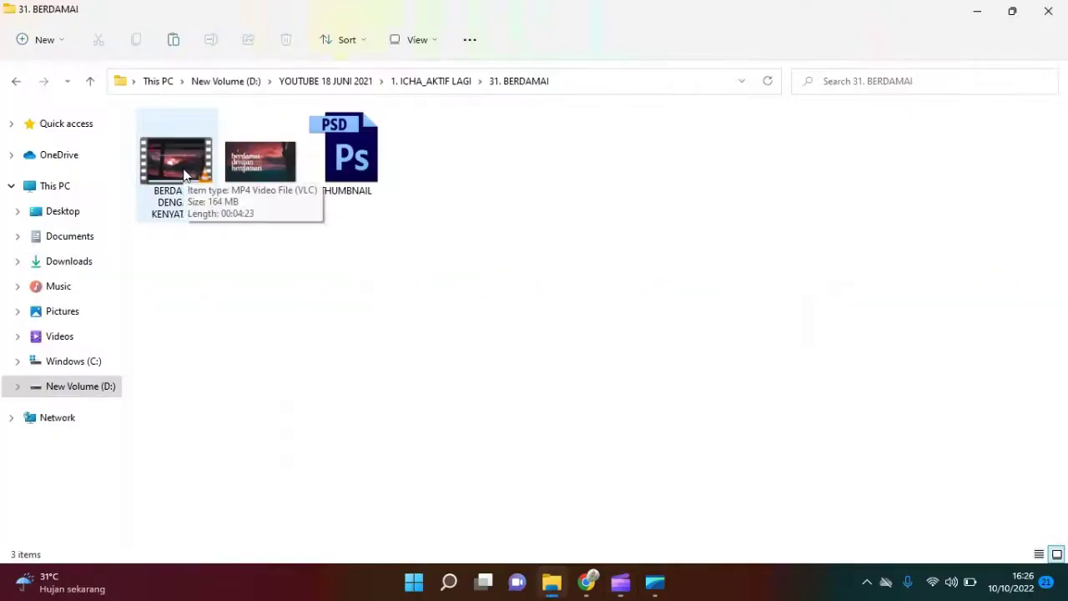
left_click(185, 175)
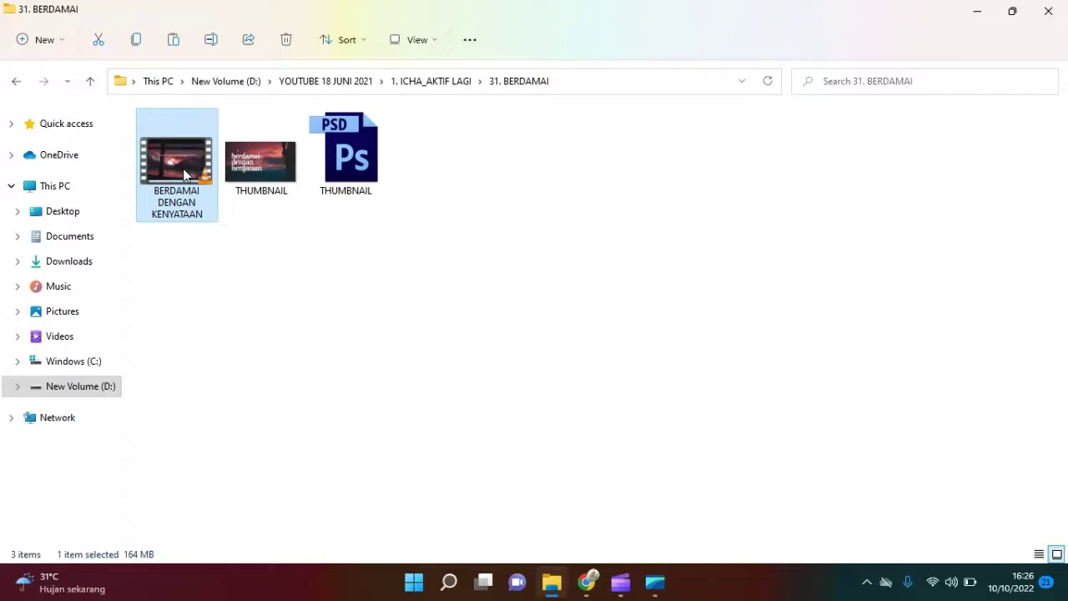
double_click(185, 174)
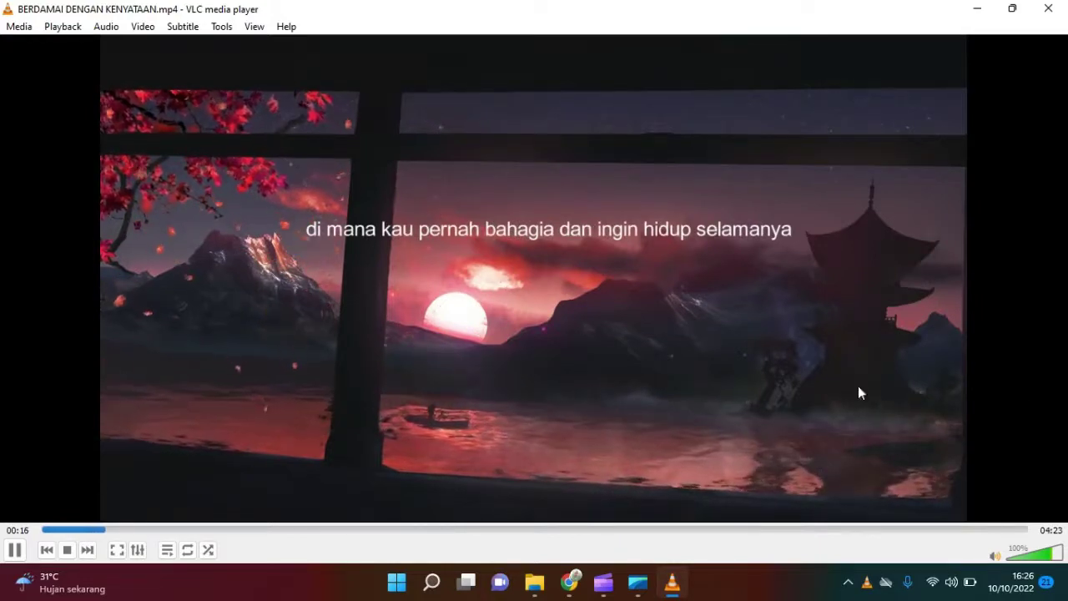
left_click(14, 549)
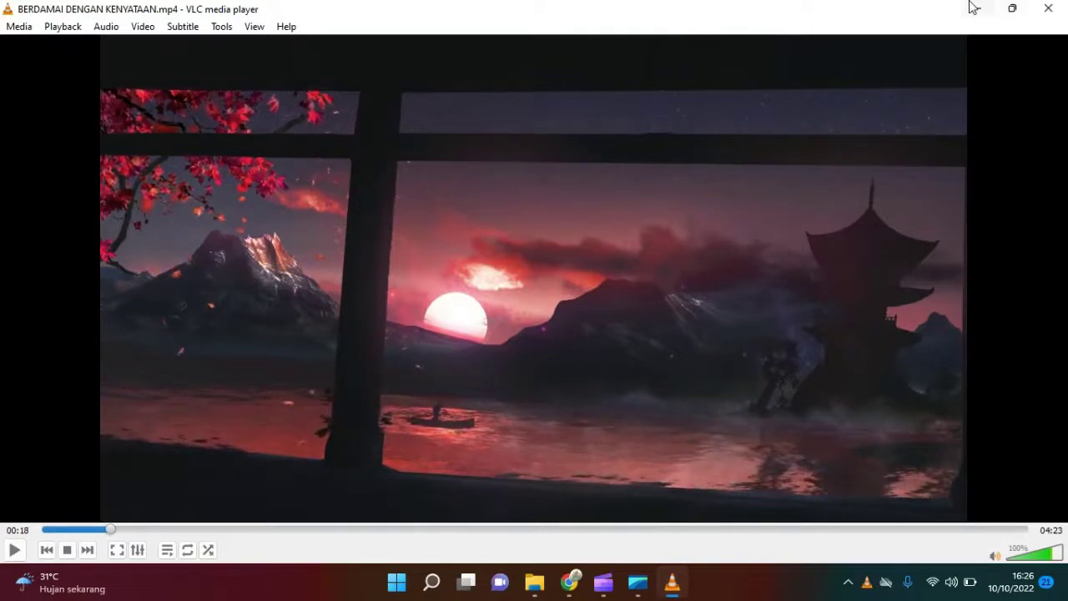
left_click(14, 549)
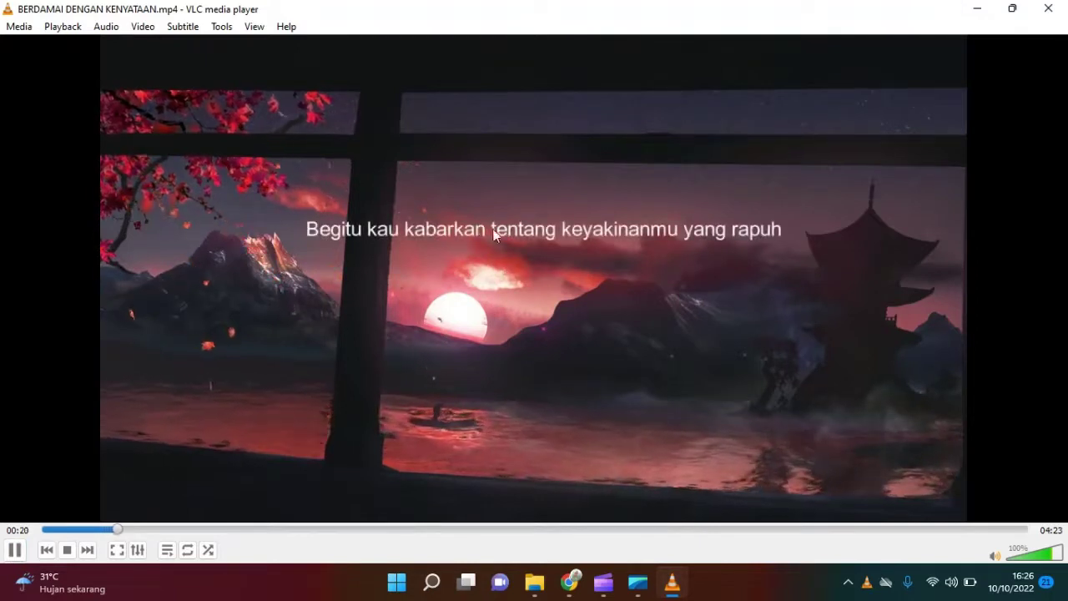
left_click(14, 549)
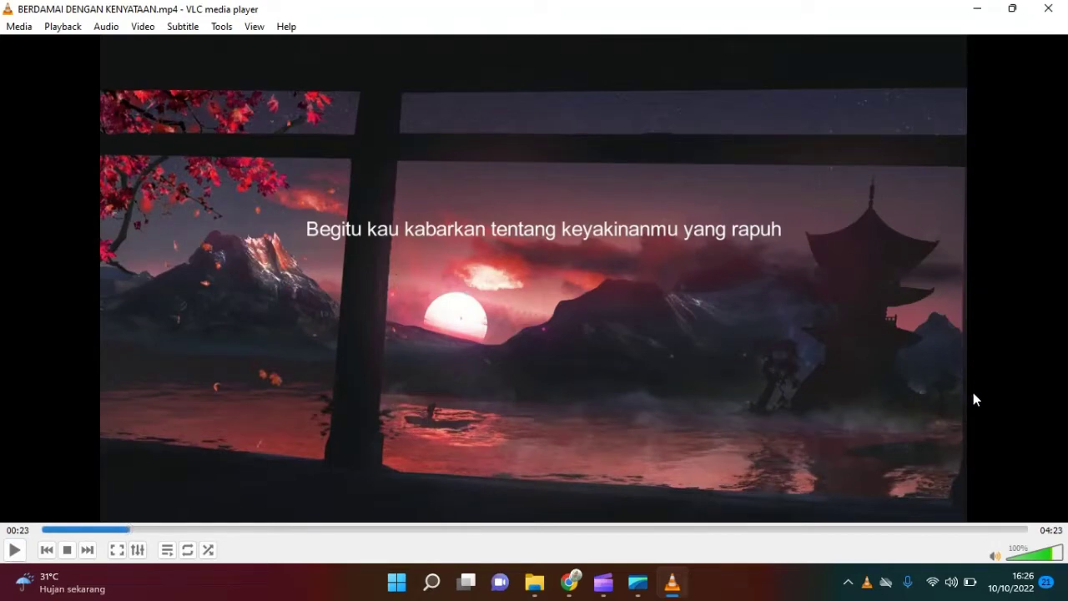
left_click(980, 11)
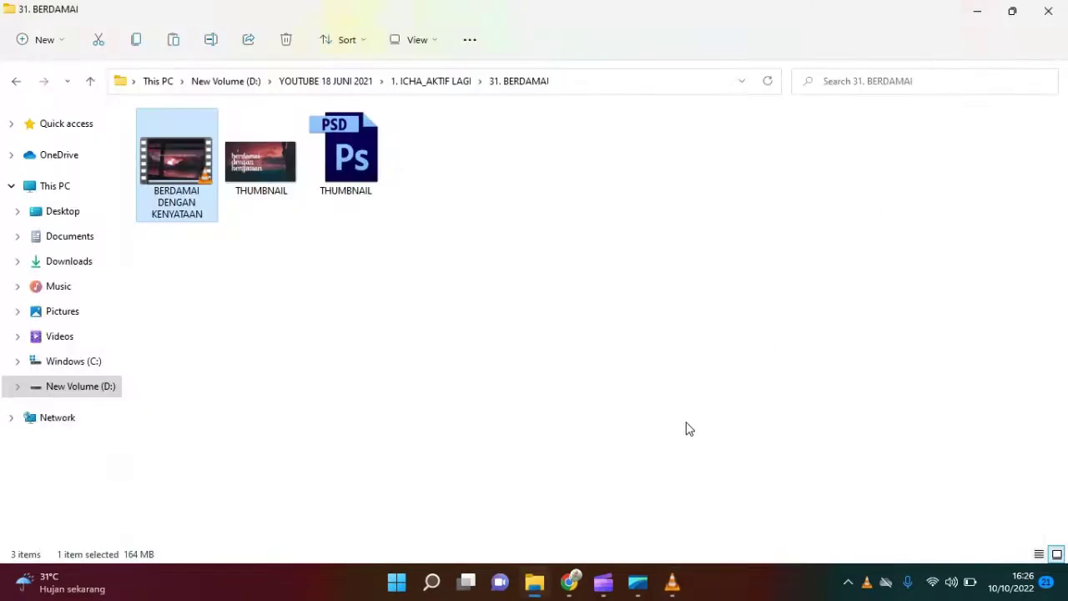